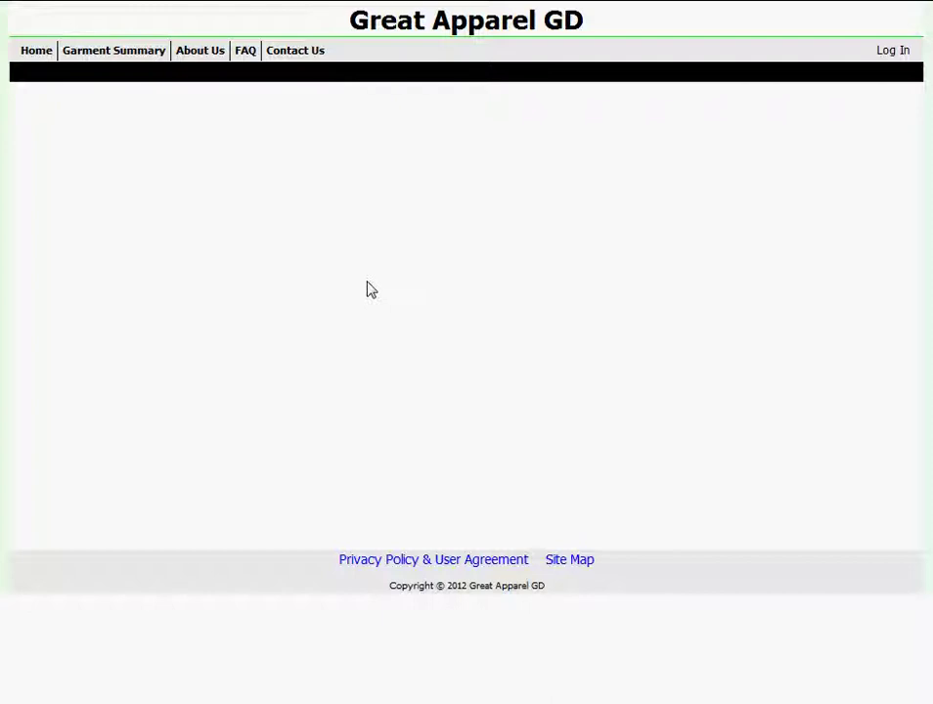
# Log in to the store as admin with the account password and open the Page Layout & Colors settings
pyautogui.click(893, 56)
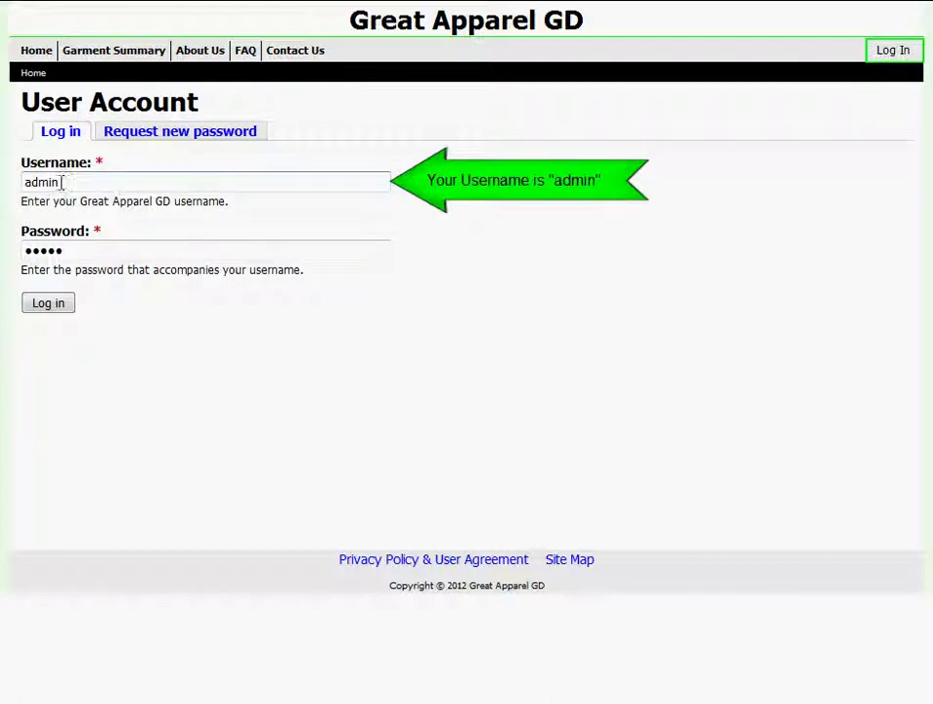
pyautogui.click(68, 251)
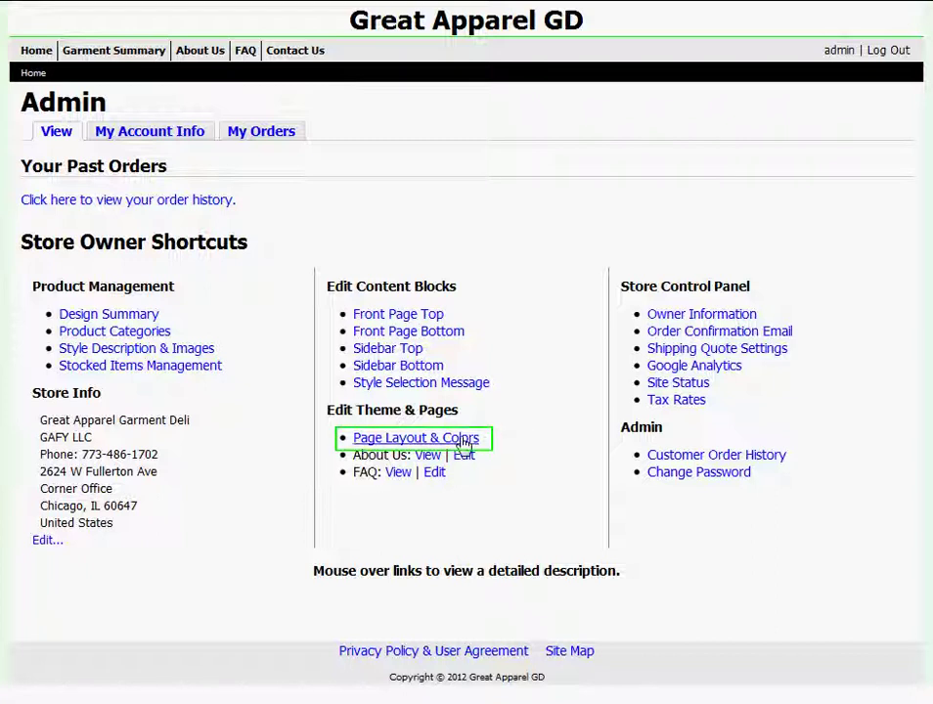
pyautogui.moveTo(463, 442)
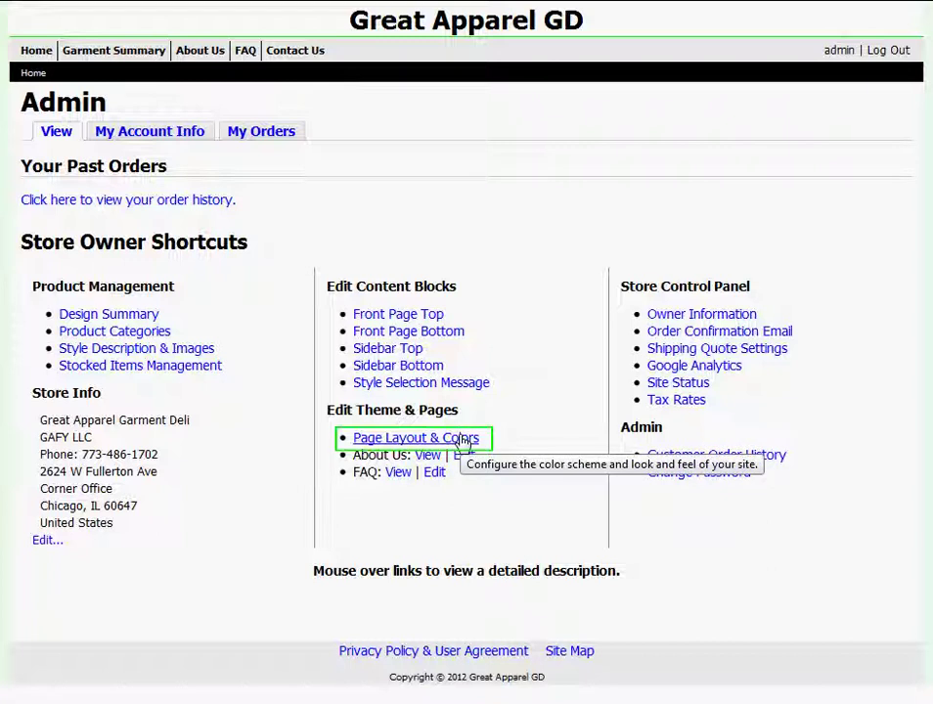
pyautogui.click(464, 442)
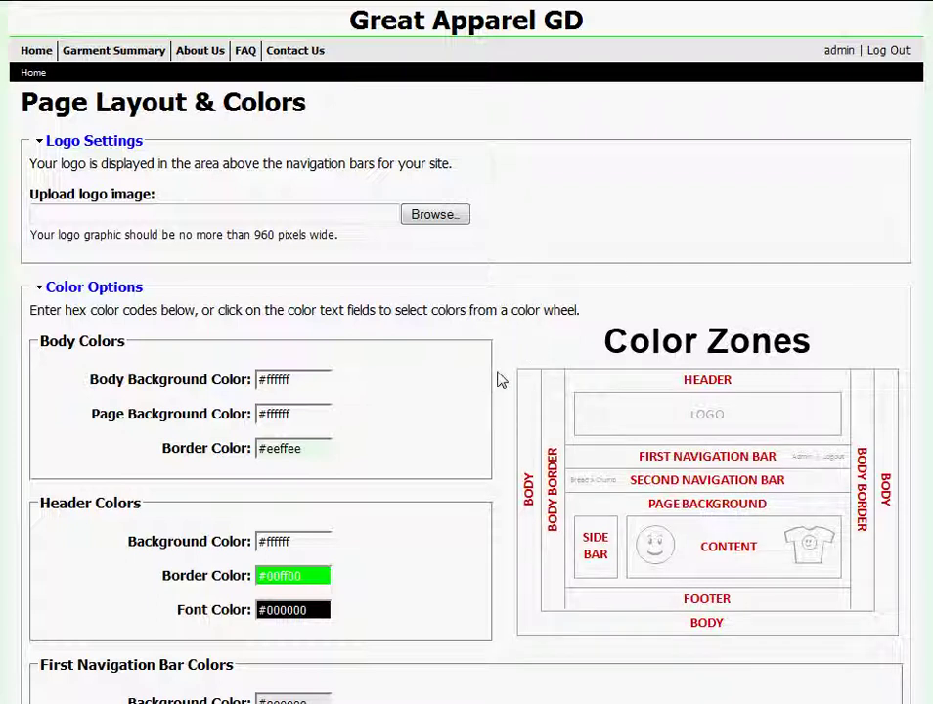
# Review the color, design display, page layout, message and style display settings, through to Advanced Options
pyautogui.scroll(-10, 499, 379)
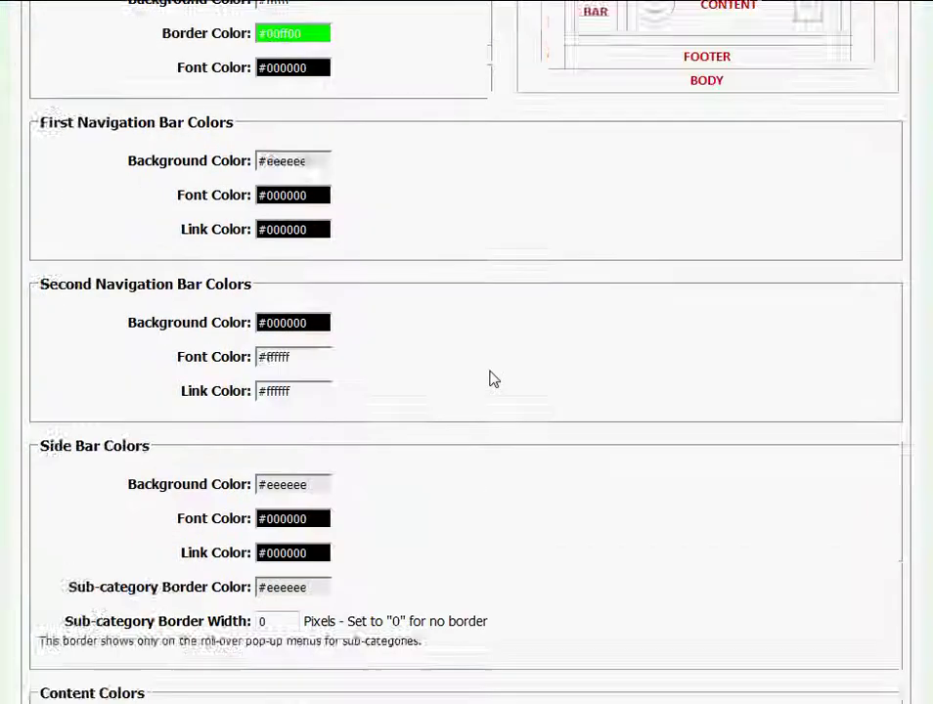
pyautogui.scroll(-5, 492, 379)
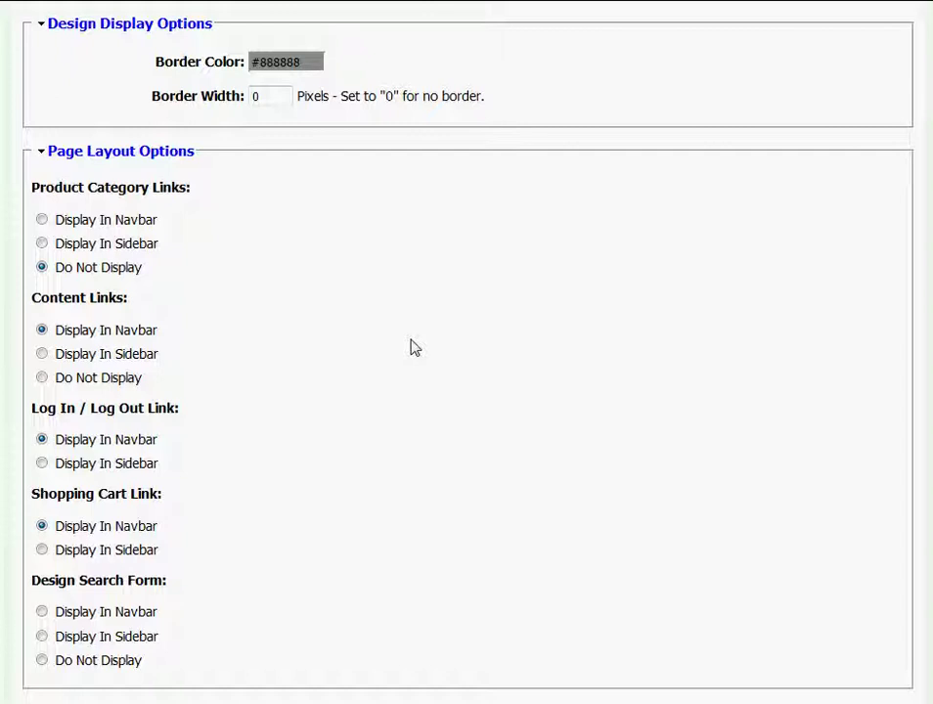
pyautogui.scroll(-10, 485, 276)
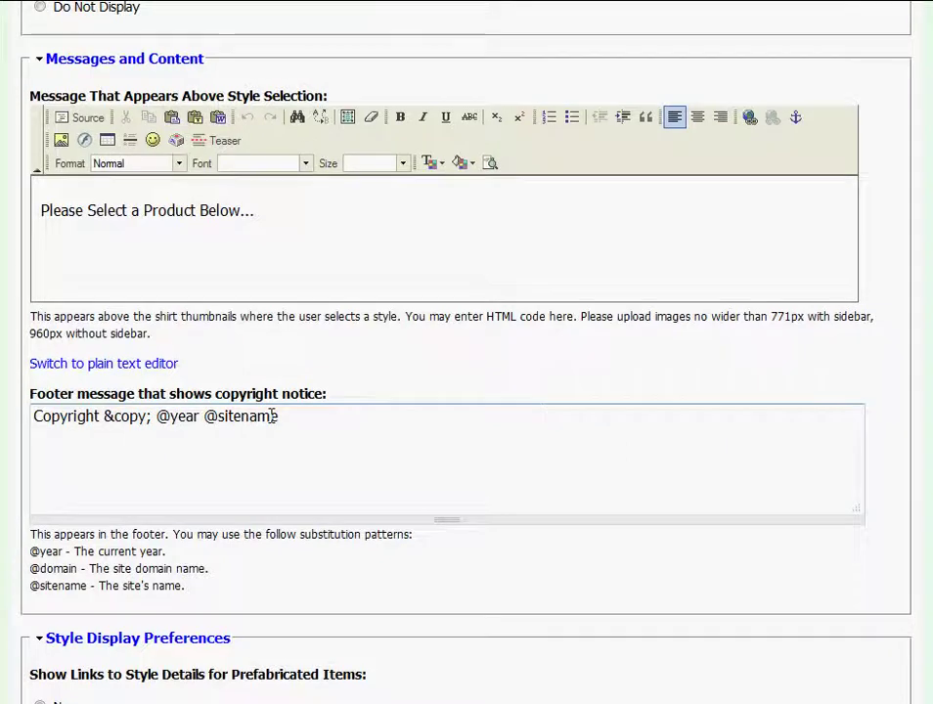
pyautogui.scroll(-4, 581, 347)
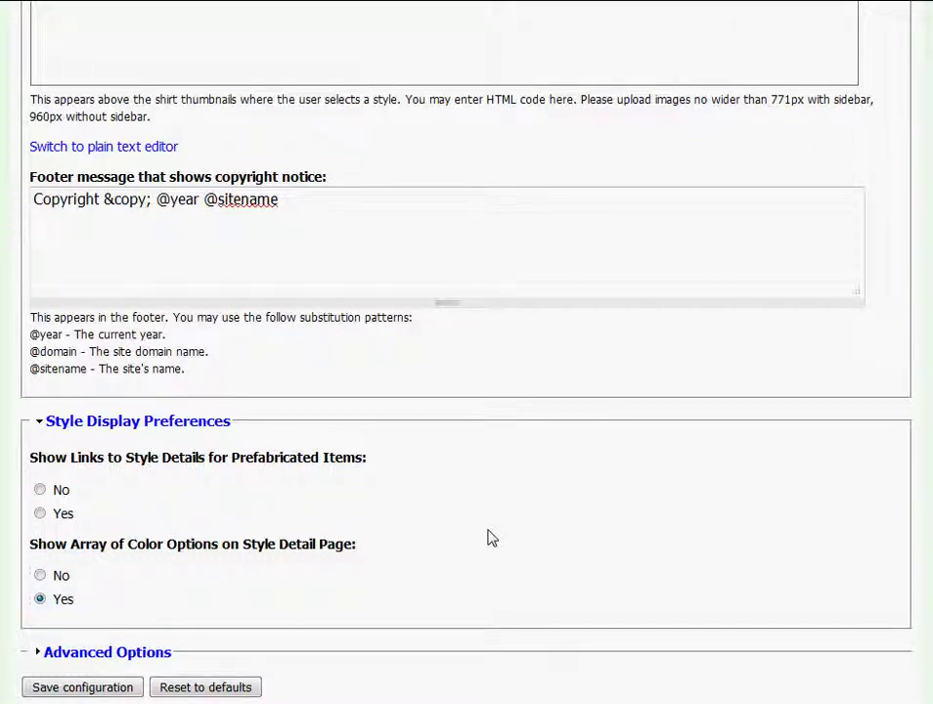
pyautogui.press('Tab')
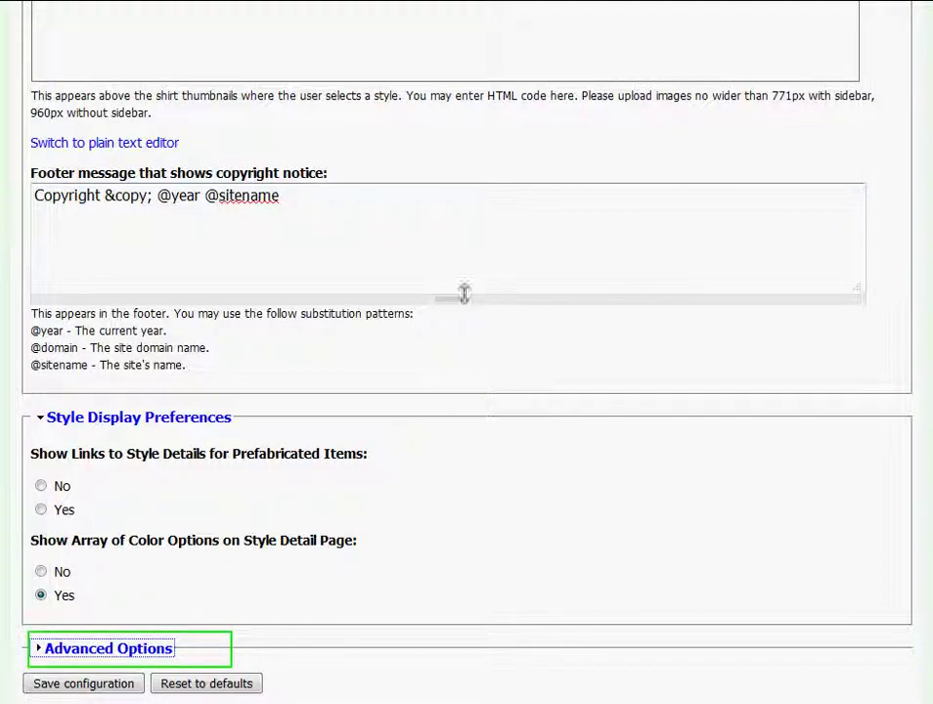
pyautogui.click(148, 647)
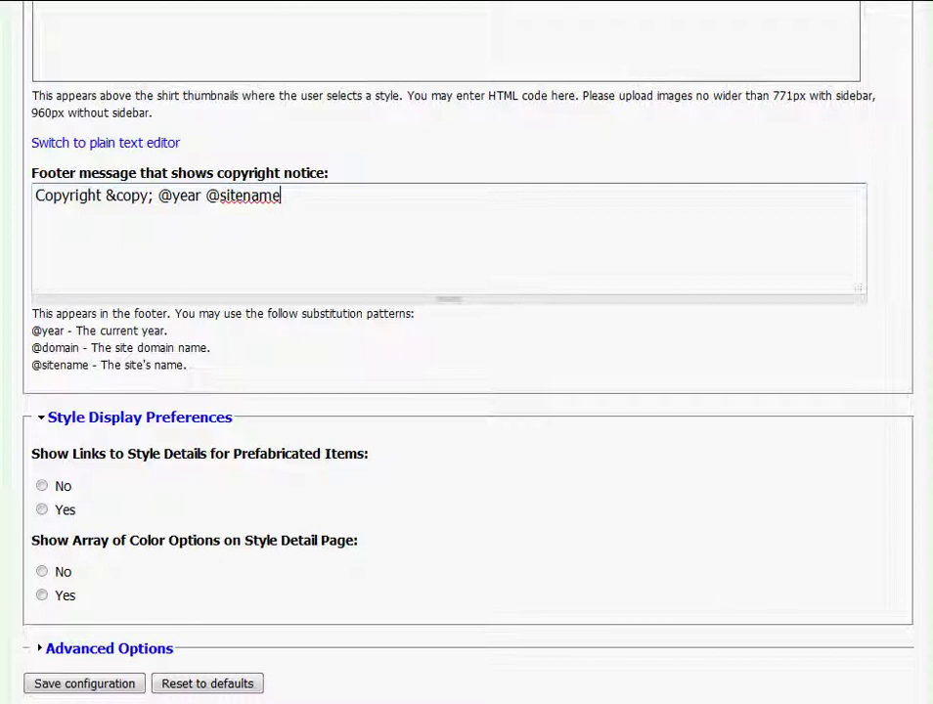
# Choose Header Logo.png from the Garment Deli Images folder on the Desktop as the logo image to upload
pyautogui.scroll(20, 467, 352)
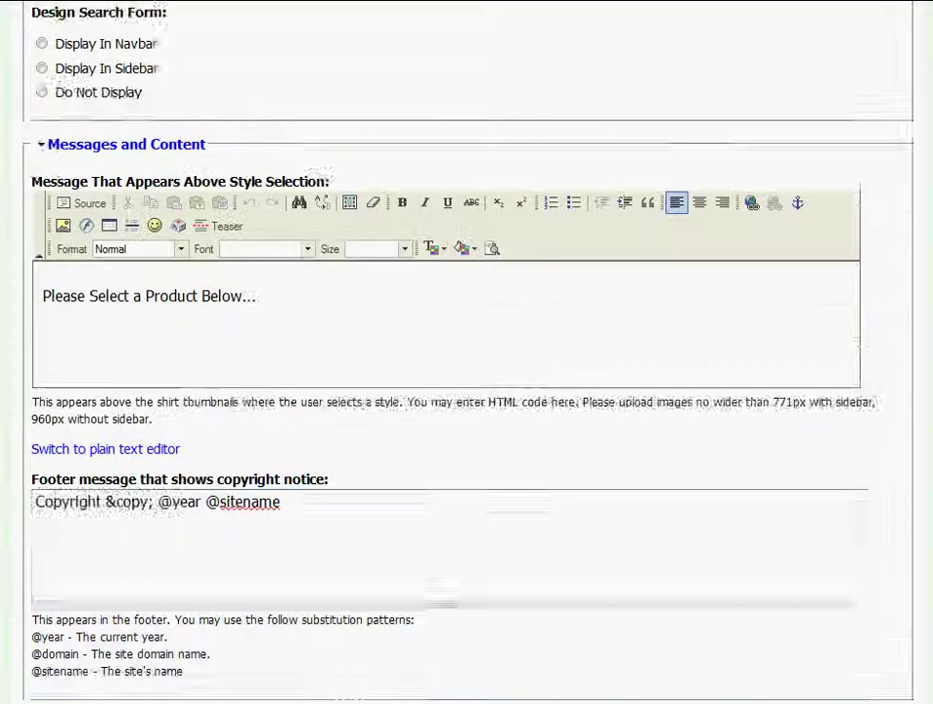
pyautogui.scroll(3, 467, 352)
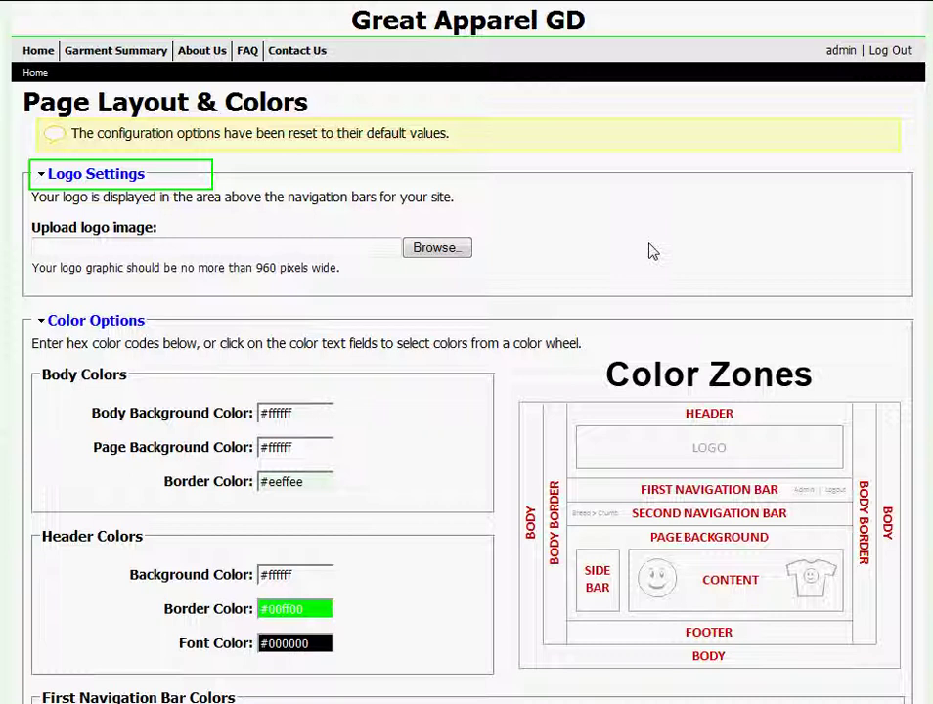
pyautogui.click(434, 251)
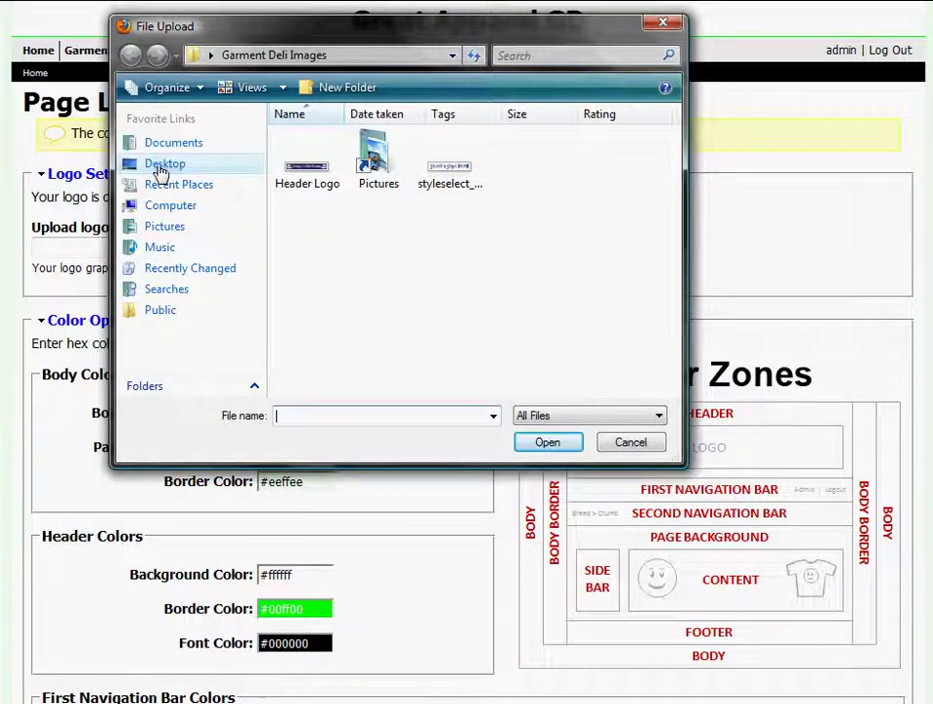
pyautogui.click(161, 165)
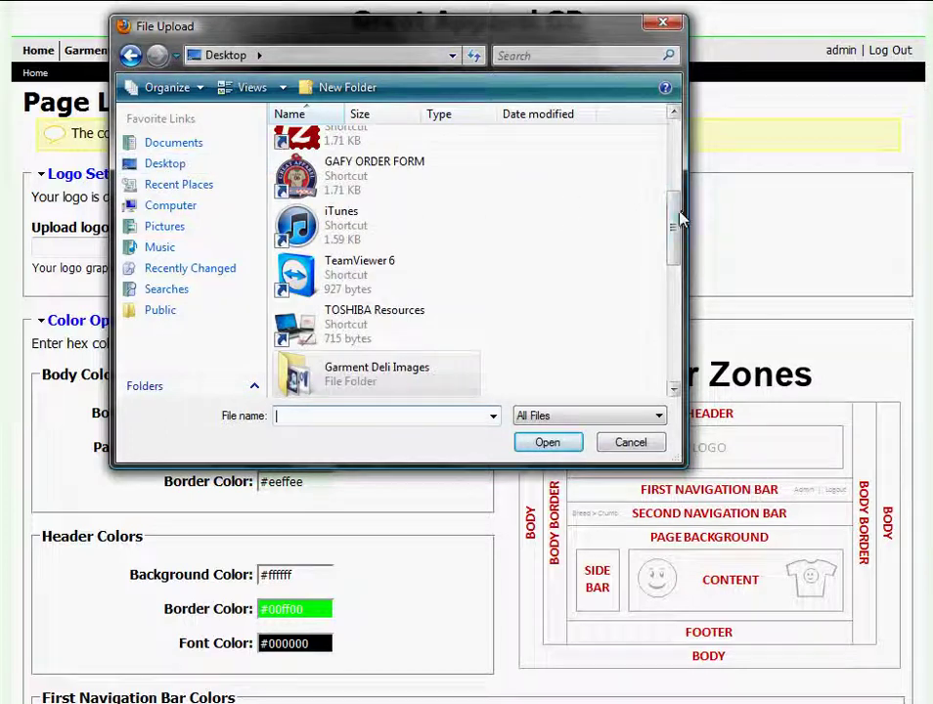
pyautogui.moveTo(681, 220); pyautogui.dragTo(674, 259)
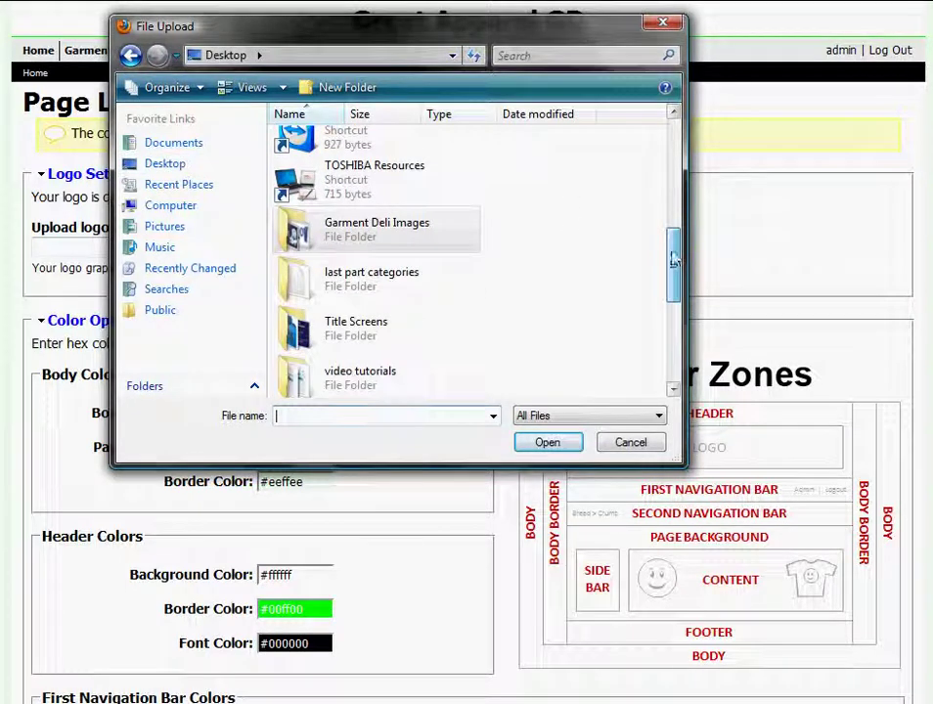
pyautogui.doubleClick(377, 236)
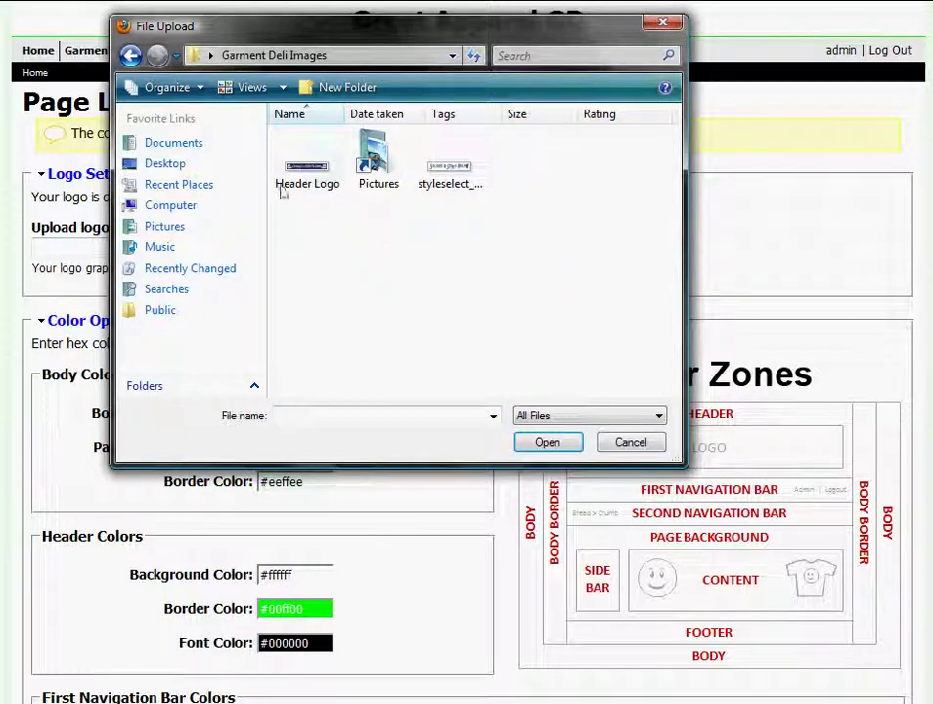
pyautogui.doubleClick(307, 170)
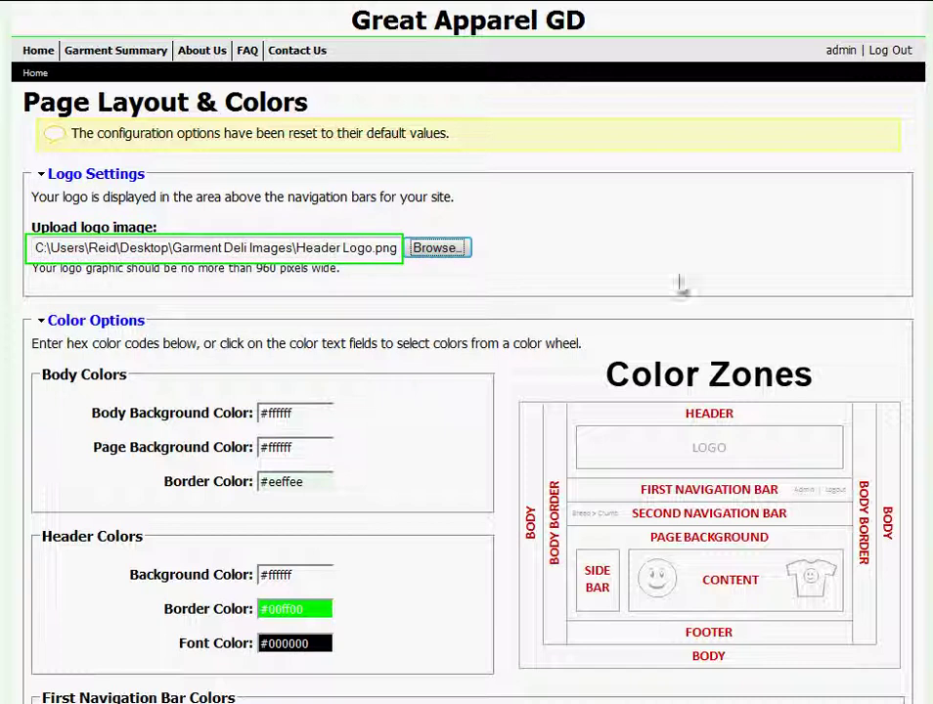
# Save the page layout configuration to apply the selected header logo
pyautogui.scroll(-15, 814, 284)
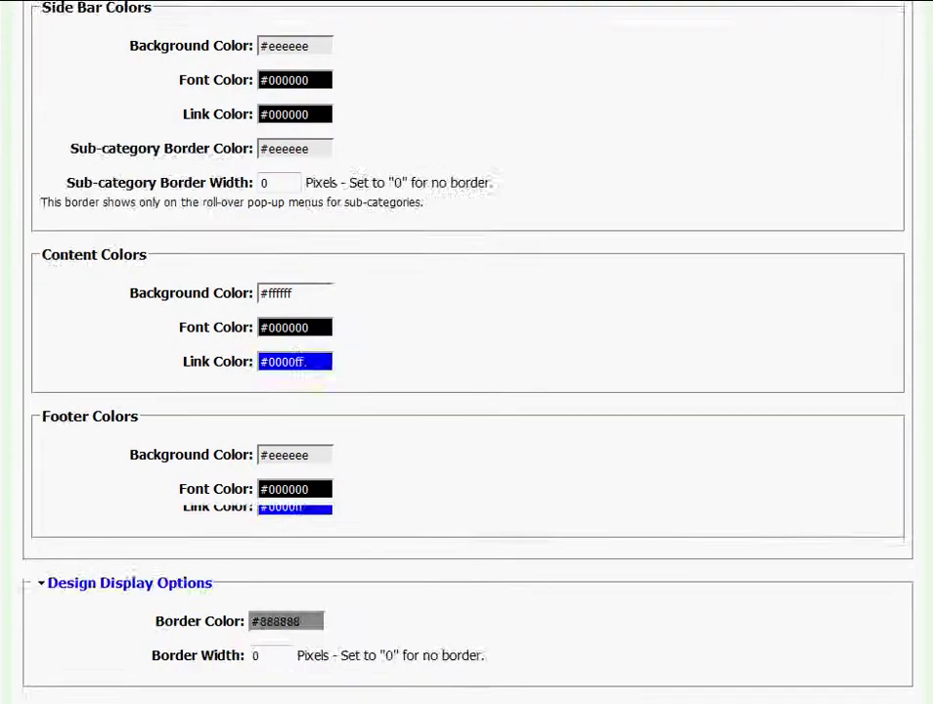
pyautogui.scroll(-15, 859, 478)
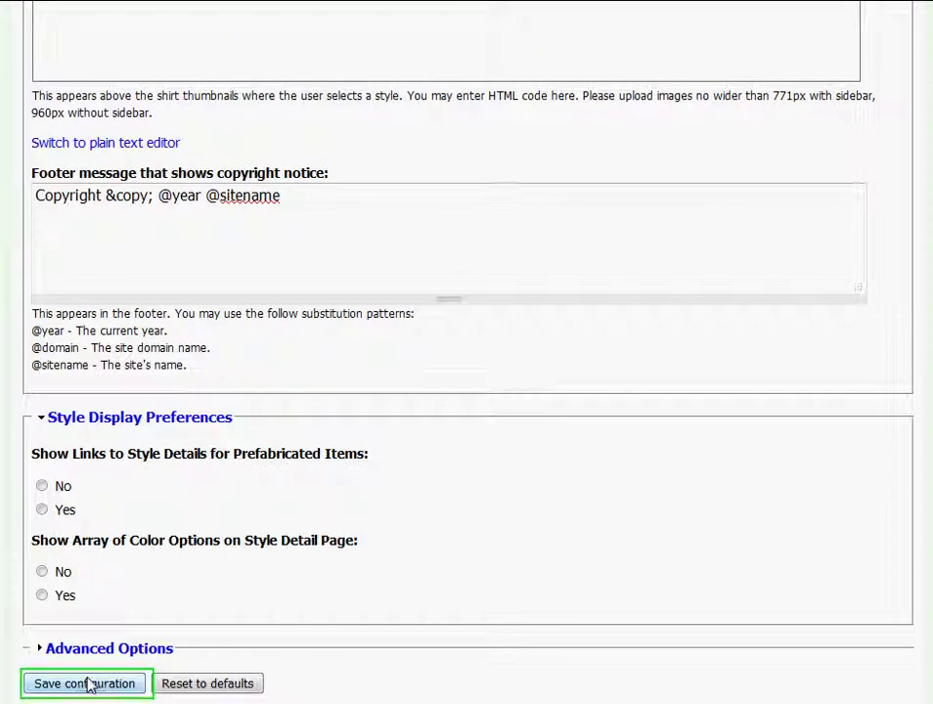
pyautogui.click(90, 687)
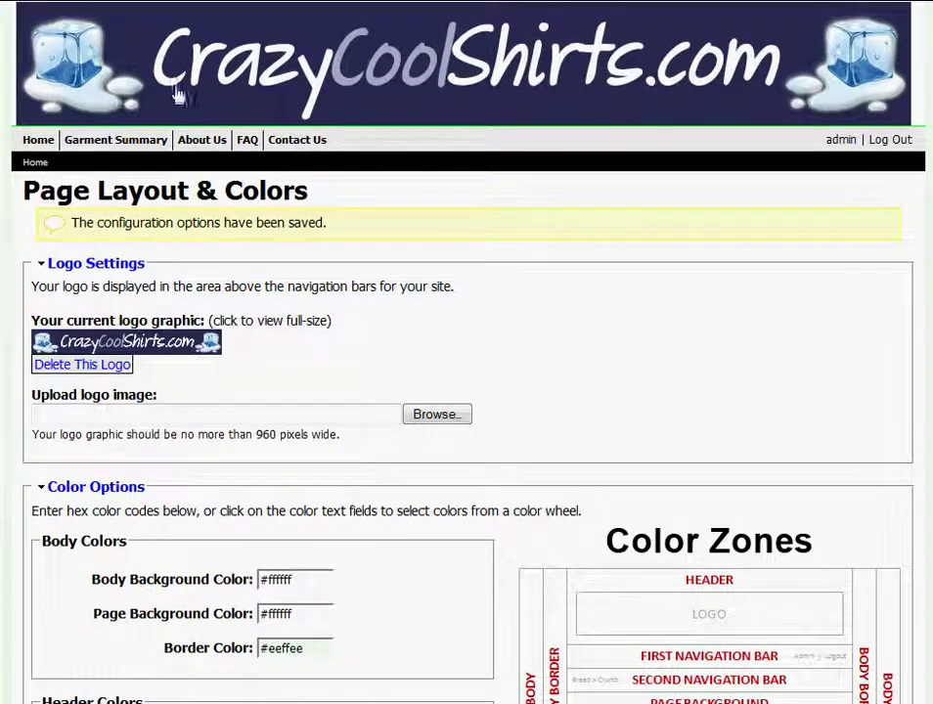
pyautogui.click(747, 124)
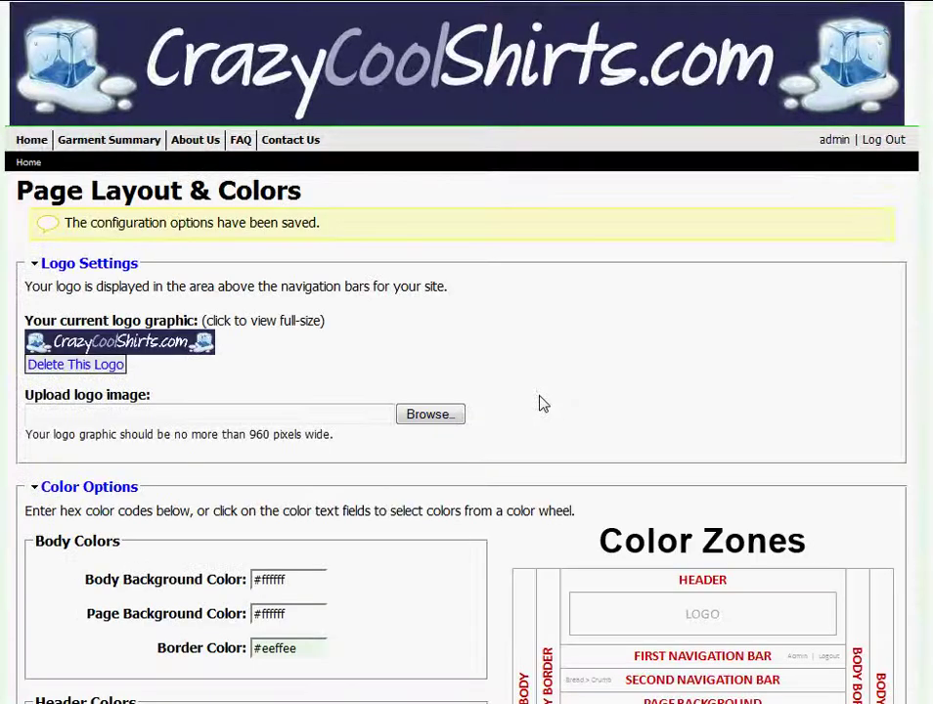
# Set the First Navigation Bar's background color to dark blue #0d2878 and its link color to white #ffffff
pyautogui.scroll(-3, 543, 404)
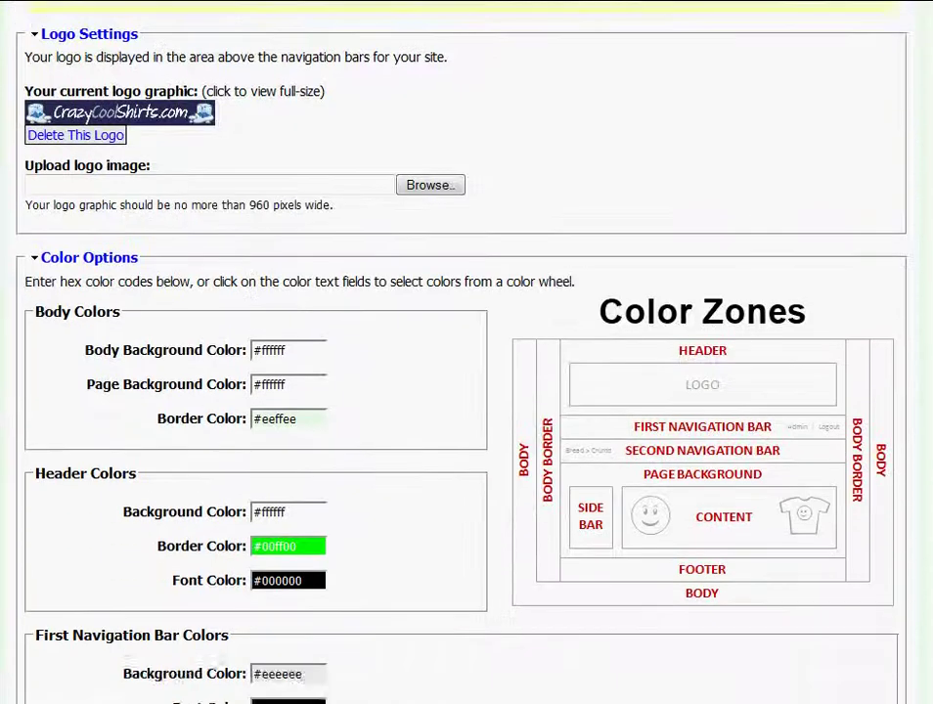
pyautogui.scroll(-3, 804, 129)
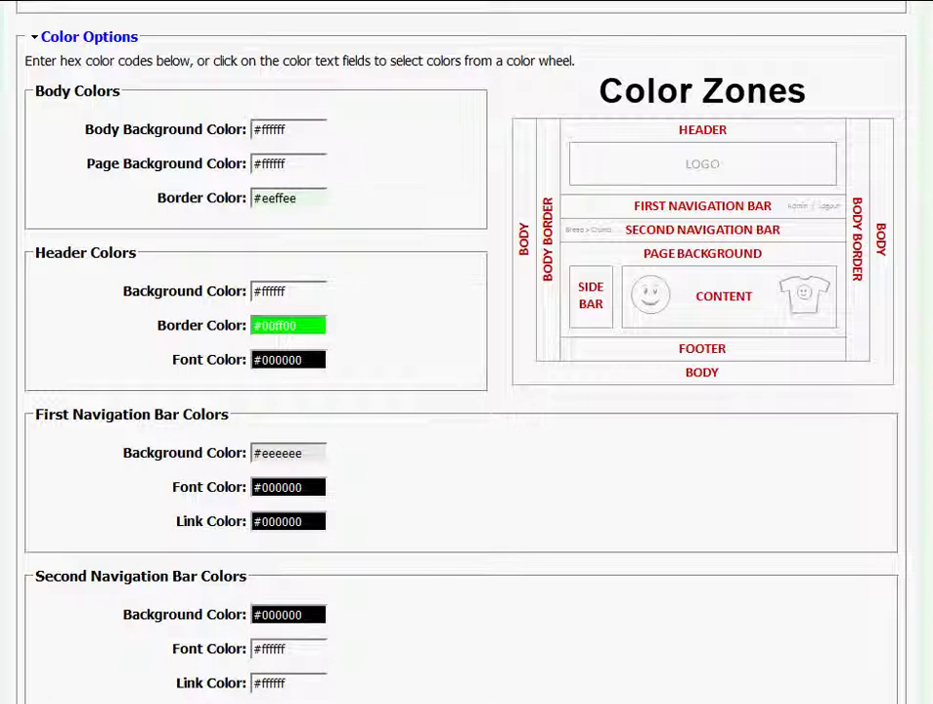
pyautogui.click(602, 201)
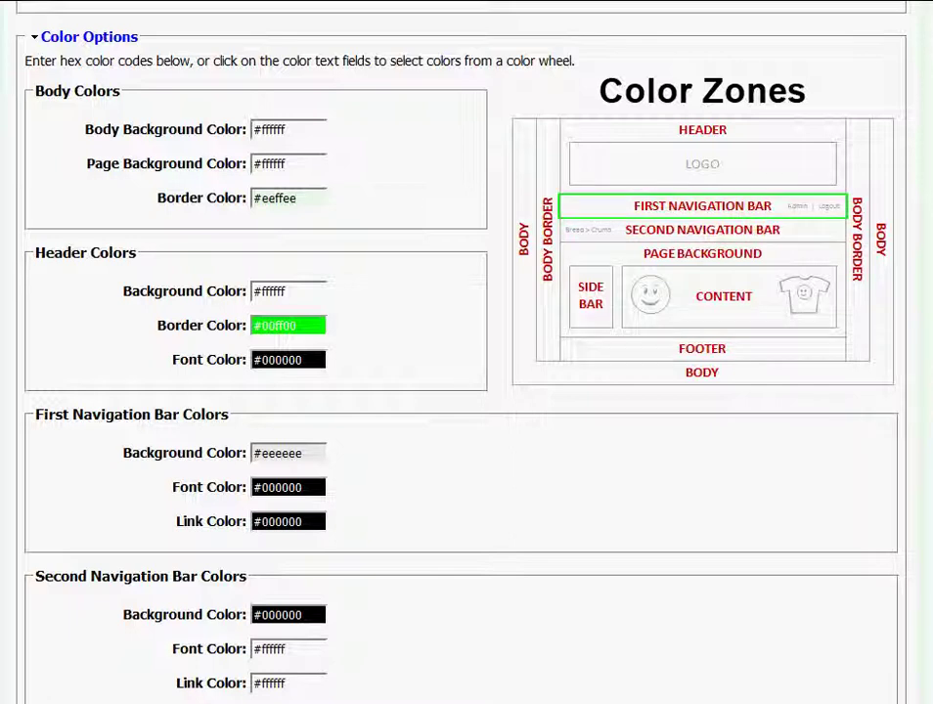
pyautogui.scroll(-3, 467, 352)
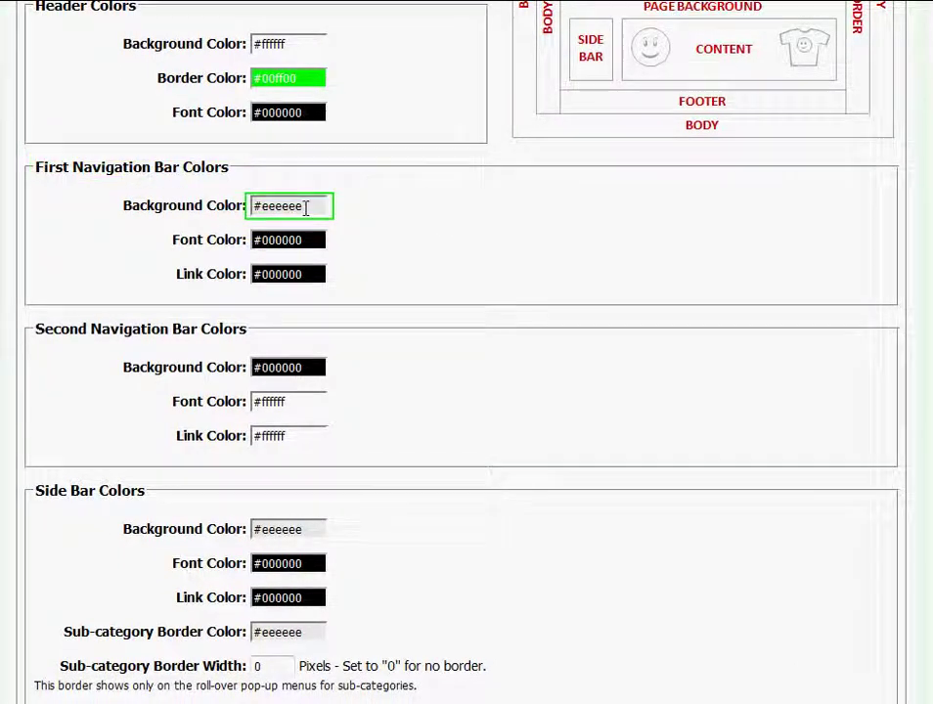
pyautogui.click(306, 206)
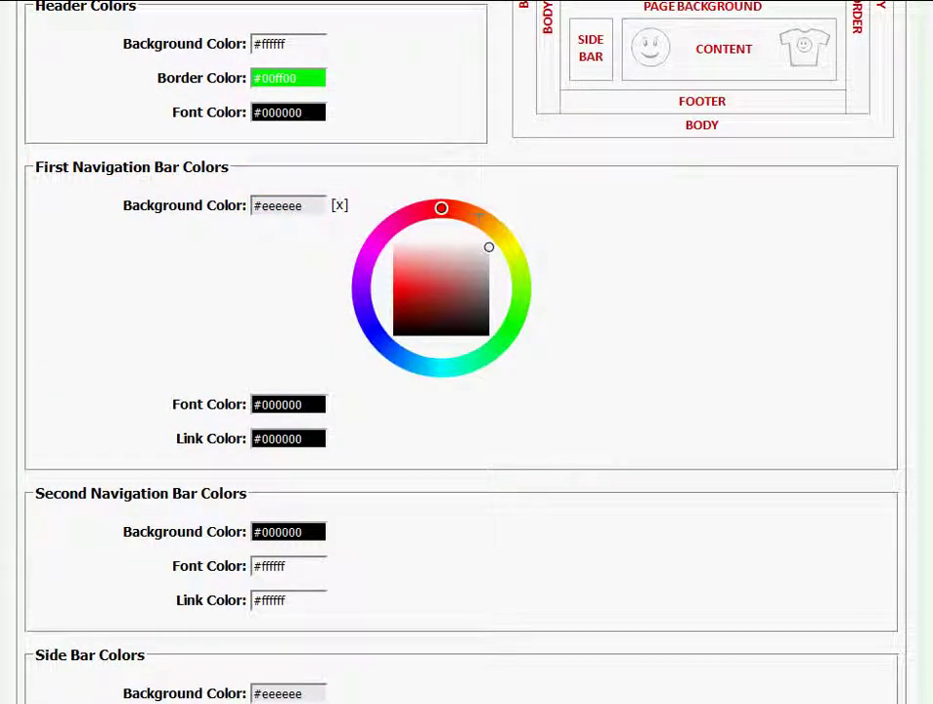
pyautogui.moveTo(480, 214)
pyautogui.mouseDown()
pyautogui.moveTo(507, 238)
pyautogui.moveTo(523, 284)
pyautogui.moveTo(517, 315)
pyautogui.moveTo(481, 356)
pyautogui.moveTo(458, 364)
pyautogui.moveTo(377, 347)
pyautogui.mouseUp()
pyautogui.click(444, 270)
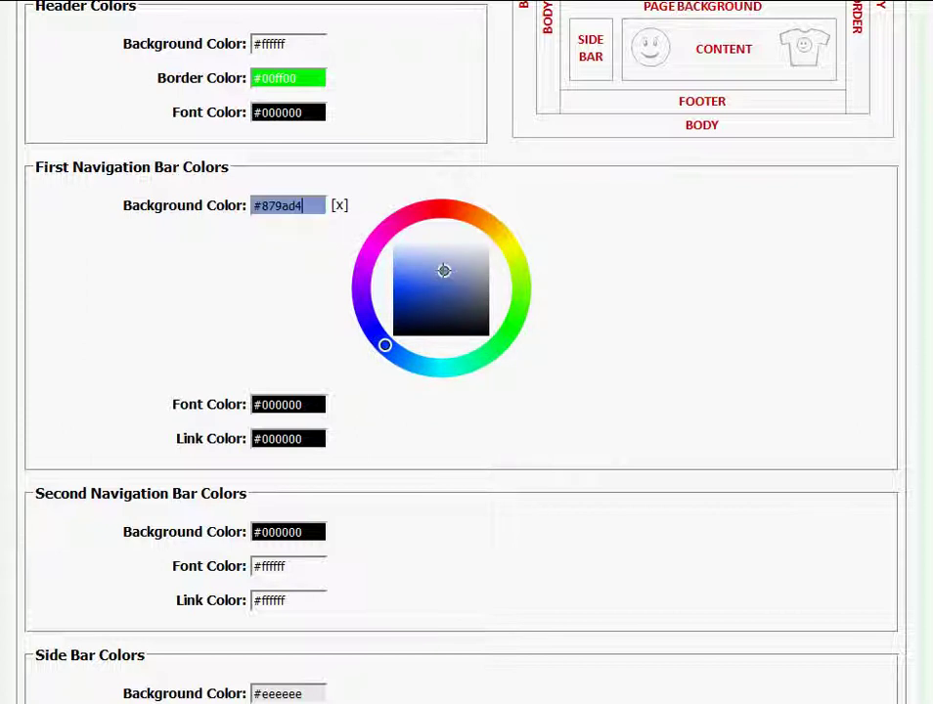
pyautogui.moveTo(444, 270)
pyautogui.mouseDown()
pyautogui.moveTo(416, 288)
pyautogui.moveTo(411, 311)
pyautogui.mouseUp()
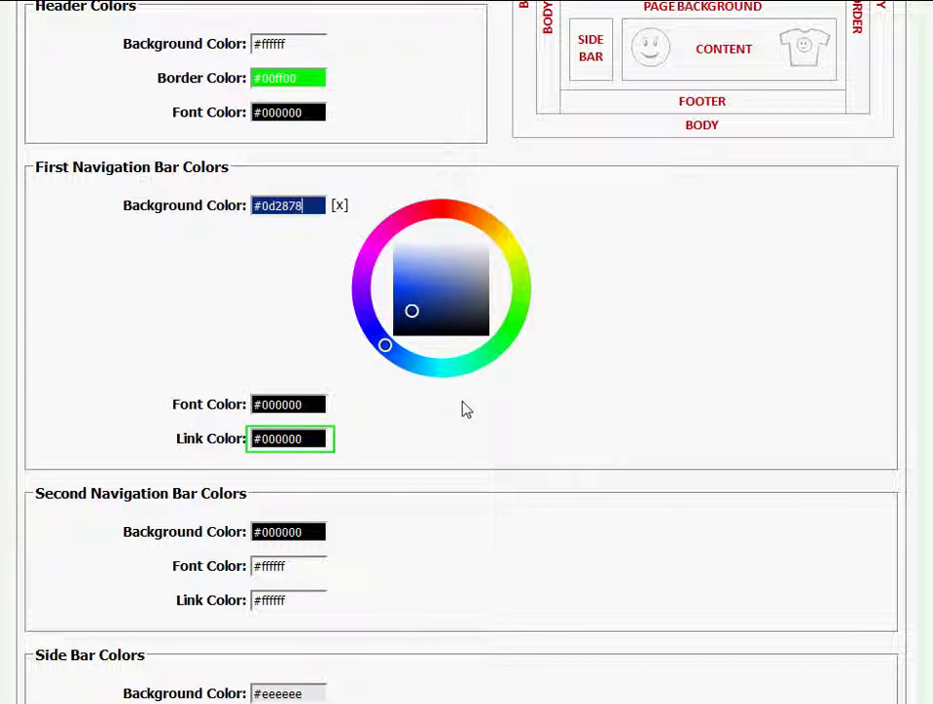
pyautogui.click(306, 437)
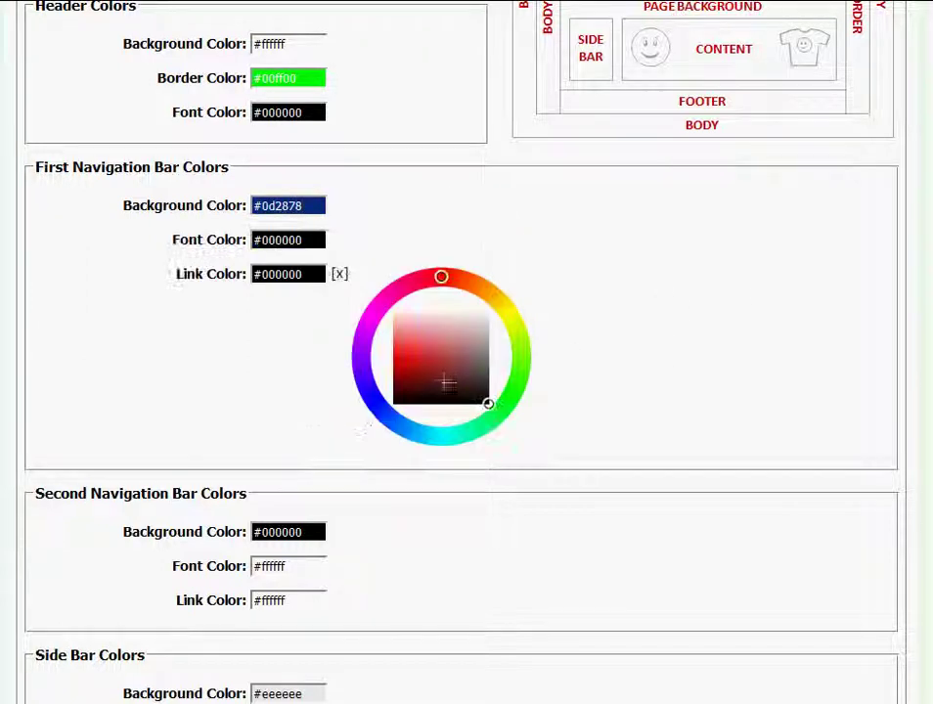
pyautogui.moveTo(444, 377); pyautogui.dragTo(394, 308)
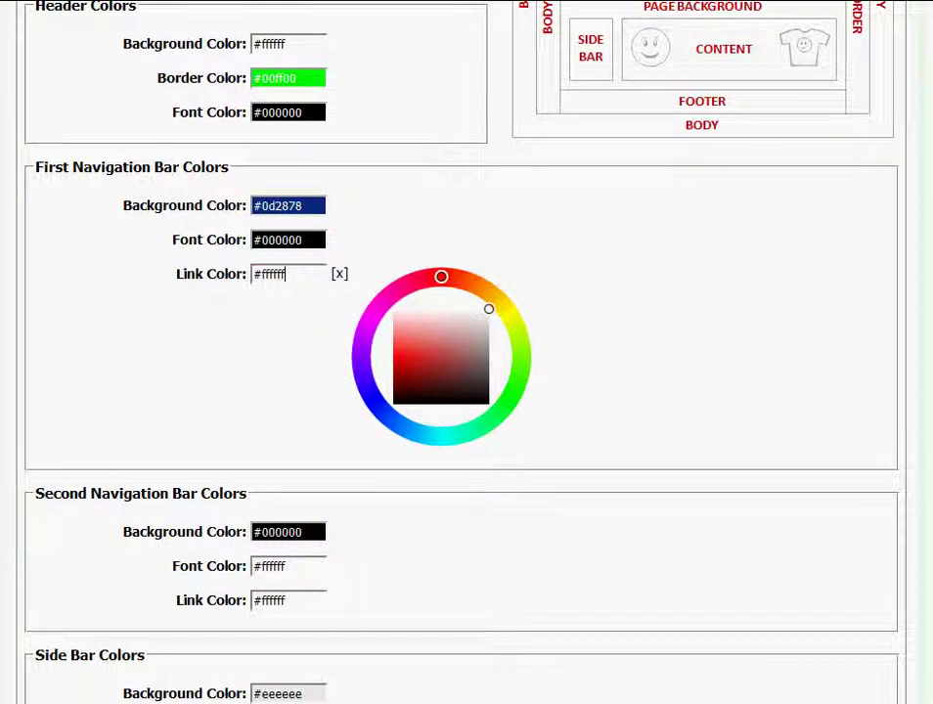
# Set the background color under Content Colors to light cyan #cef5f8
pyautogui.scroll(-4, 283, 274)
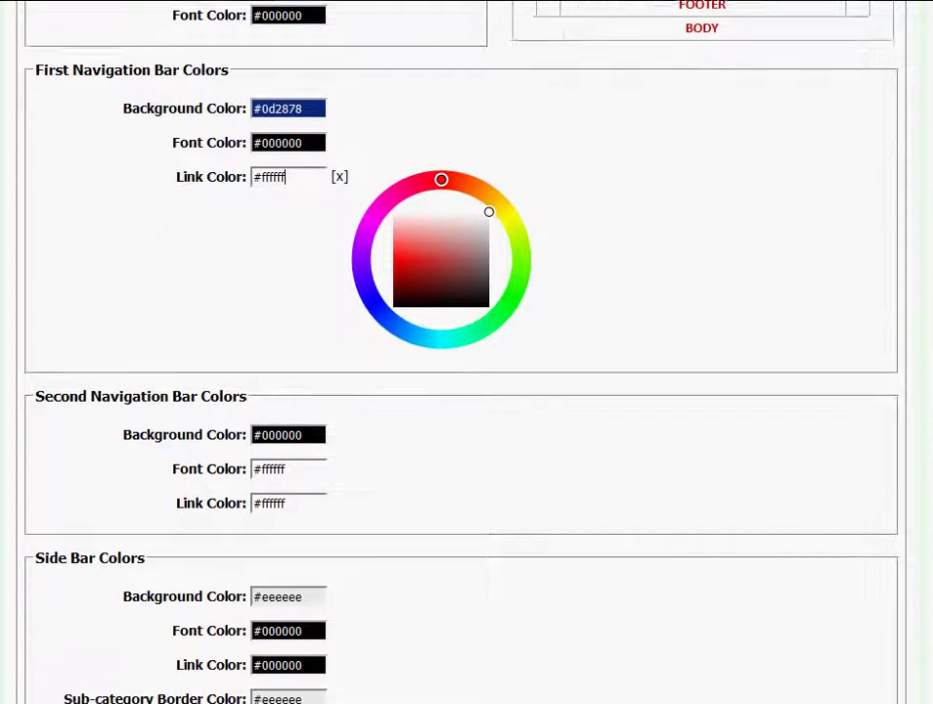
pyautogui.scroll(-3, 460, 353)
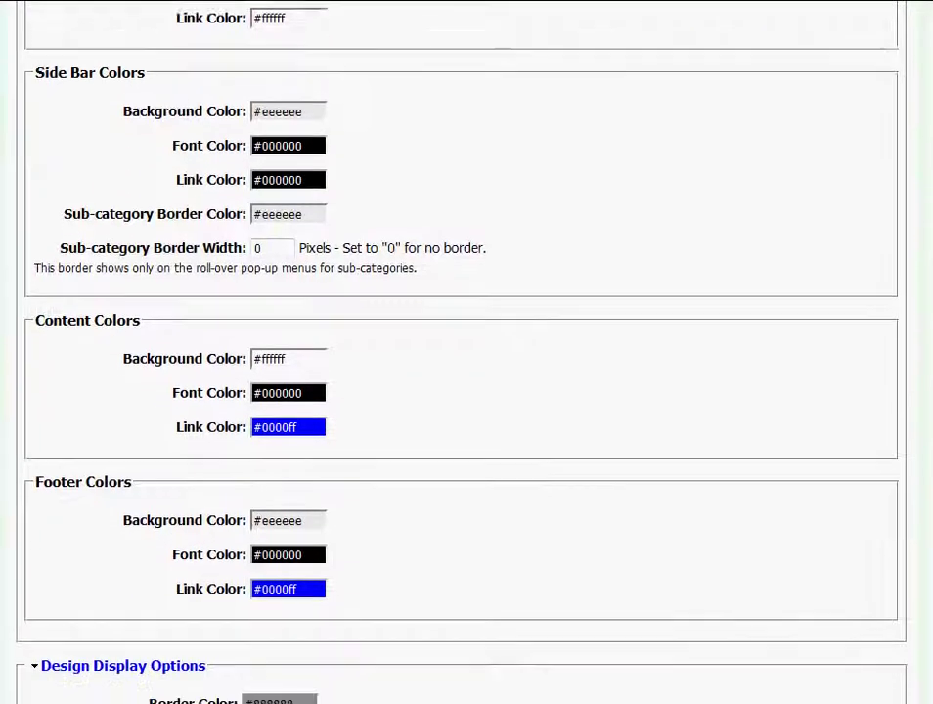
pyautogui.scroll(-1, 658, 242)
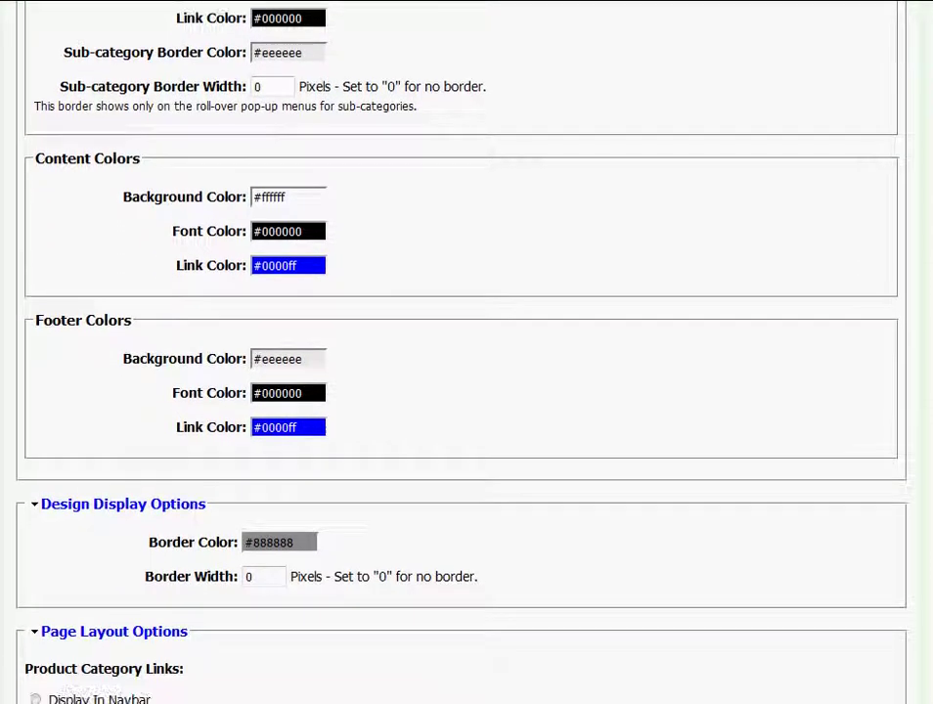
pyautogui.click(315, 197)
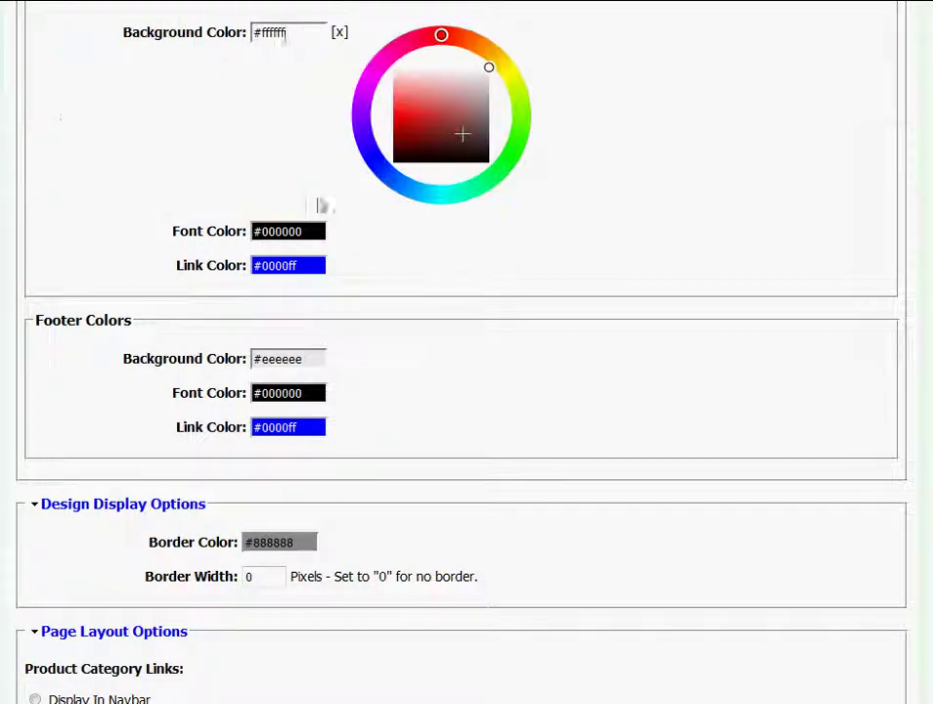
pyautogui.moveTo(523, 118)
pyautogui.mouseDown()
pyautogui.moveTo(525, 138)
pyautogui.moveTo(500, 169)
pyautogui.moveTo(435, 198)
pyautogui.mouseUp()
pyautogui.moveTo(435, 132); pyautogui.dragTo(416, 77)
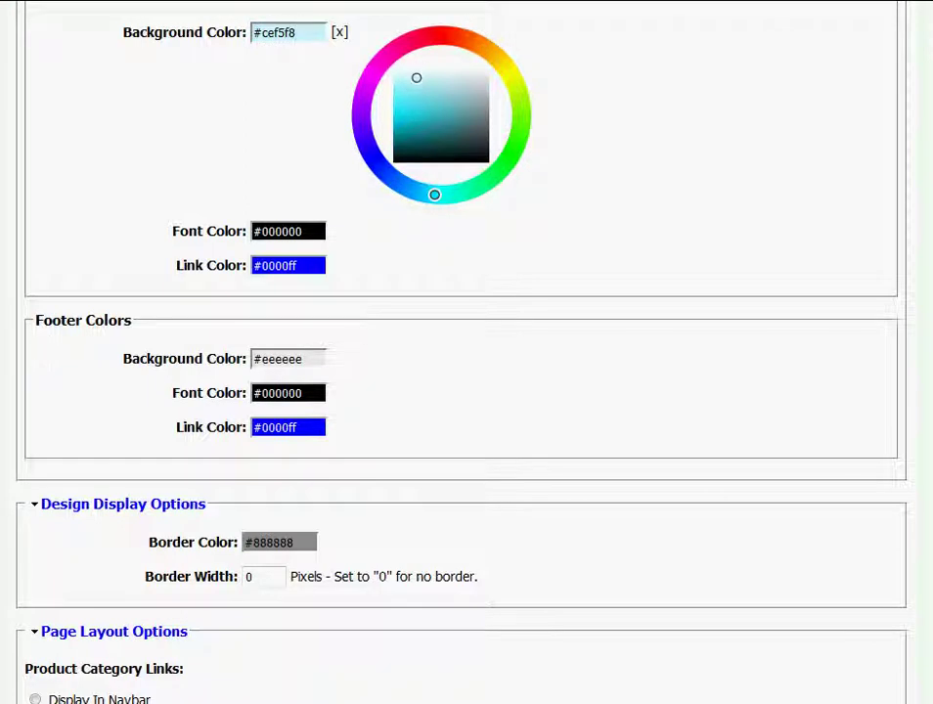
# Set the Design Search Form under Page Layout Options to Display In Sidebar and save the configuration
pyautogui.scroll(-5, 467, 352)
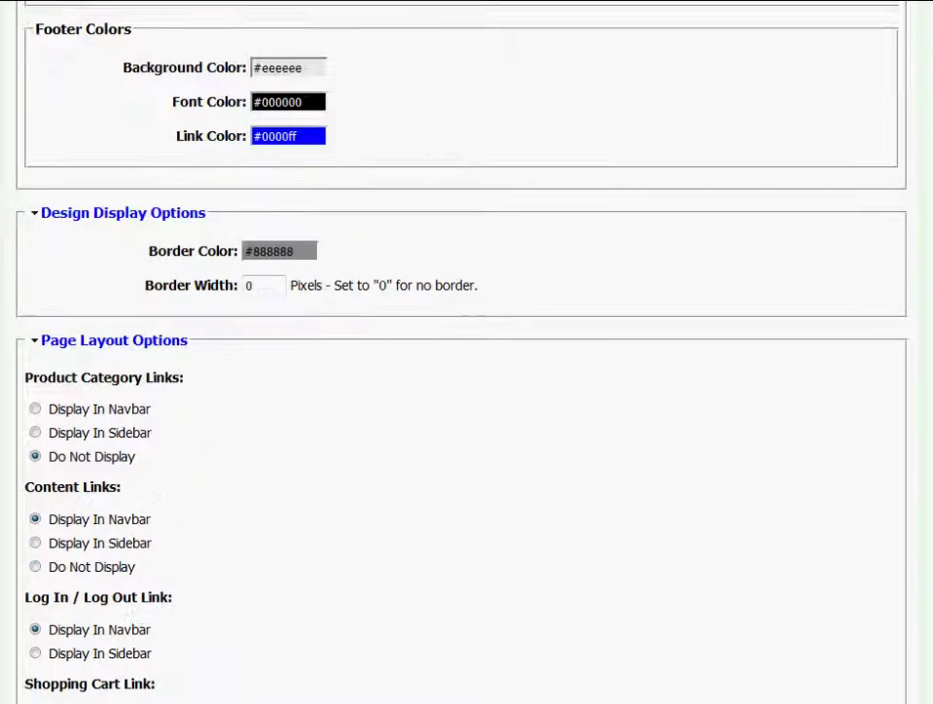
pyautogui.scroll(-2, 467, 352)
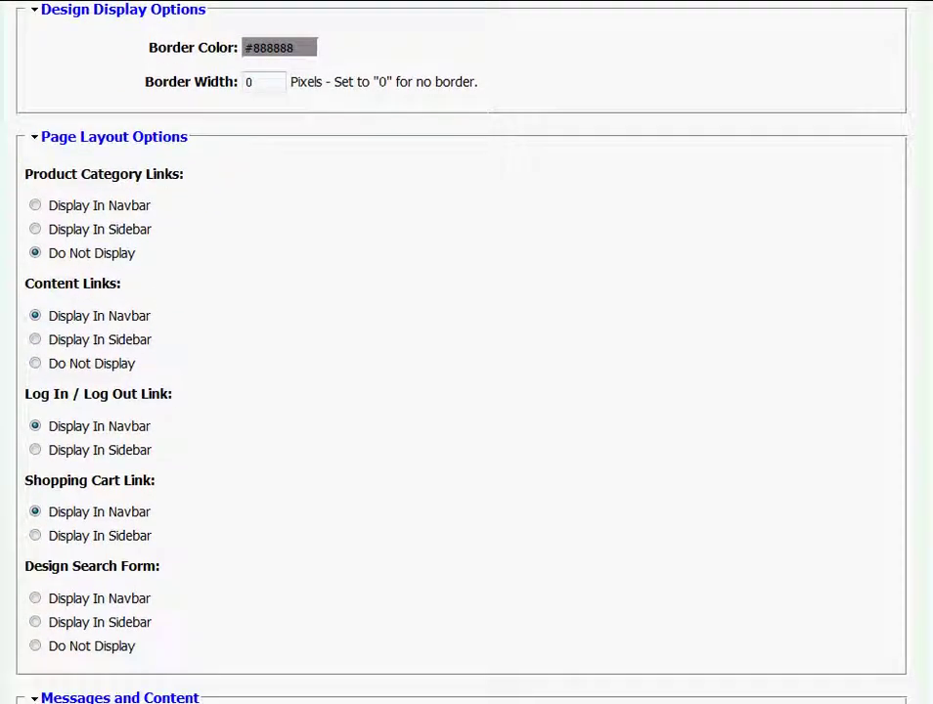
pyautogui.scroll(-2, 466, 352)
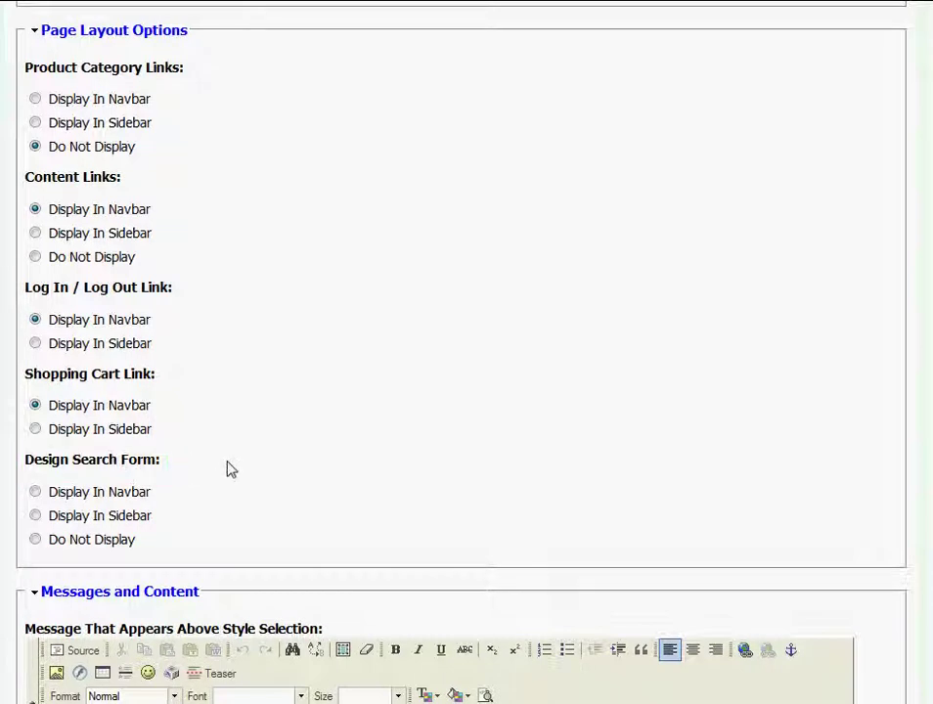
pyautogui.click(36, 516)
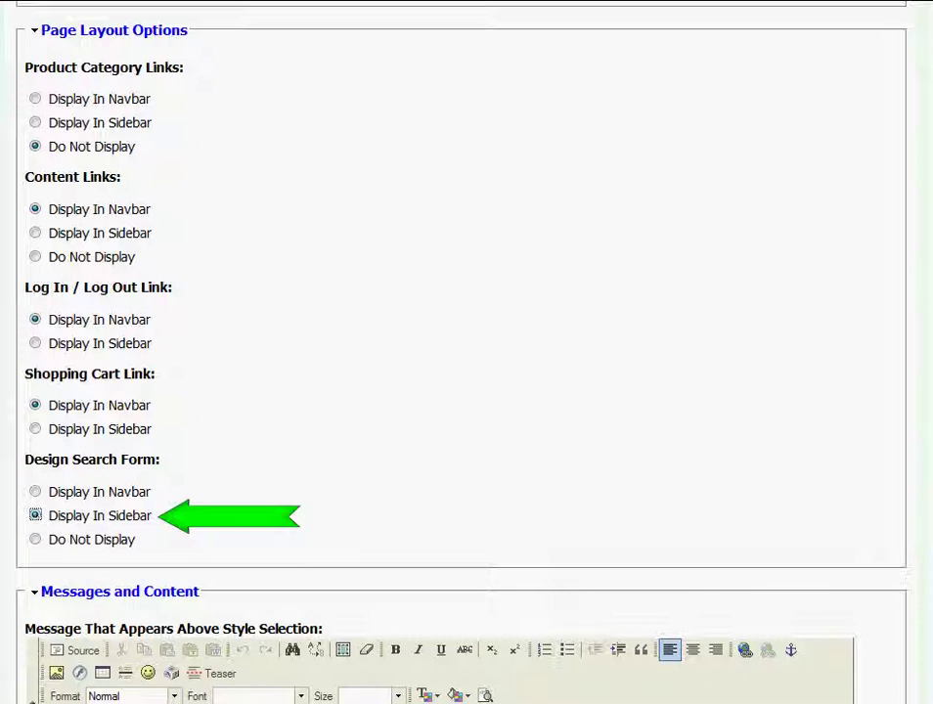
pyautogui.scroll(-1, 467, 352)
pyautogui.scroll(-7, 466, 352)
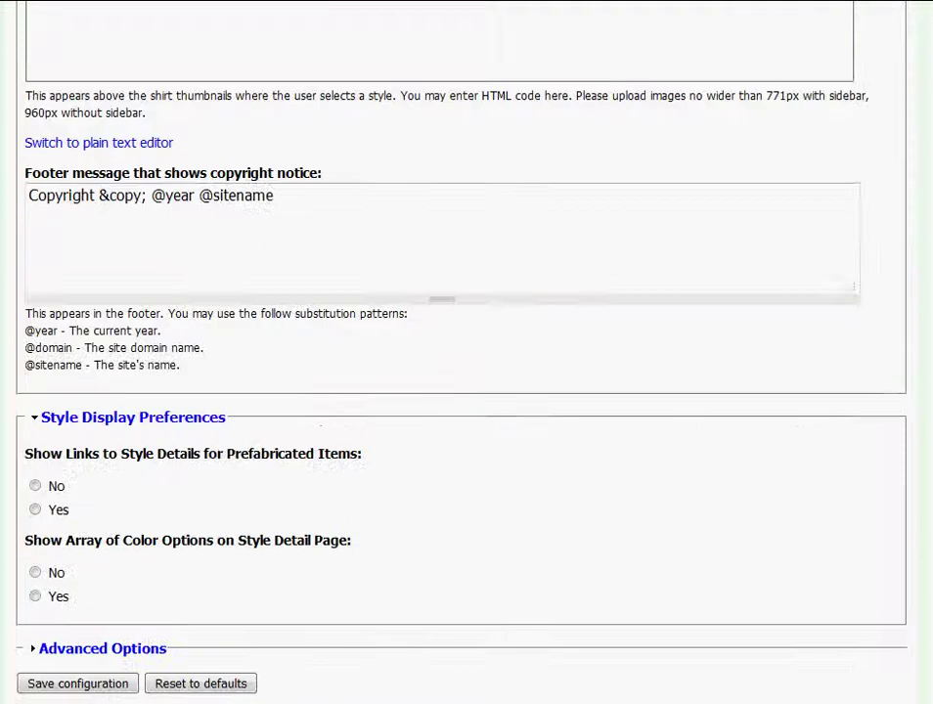
pyautogui.click(116, 688)
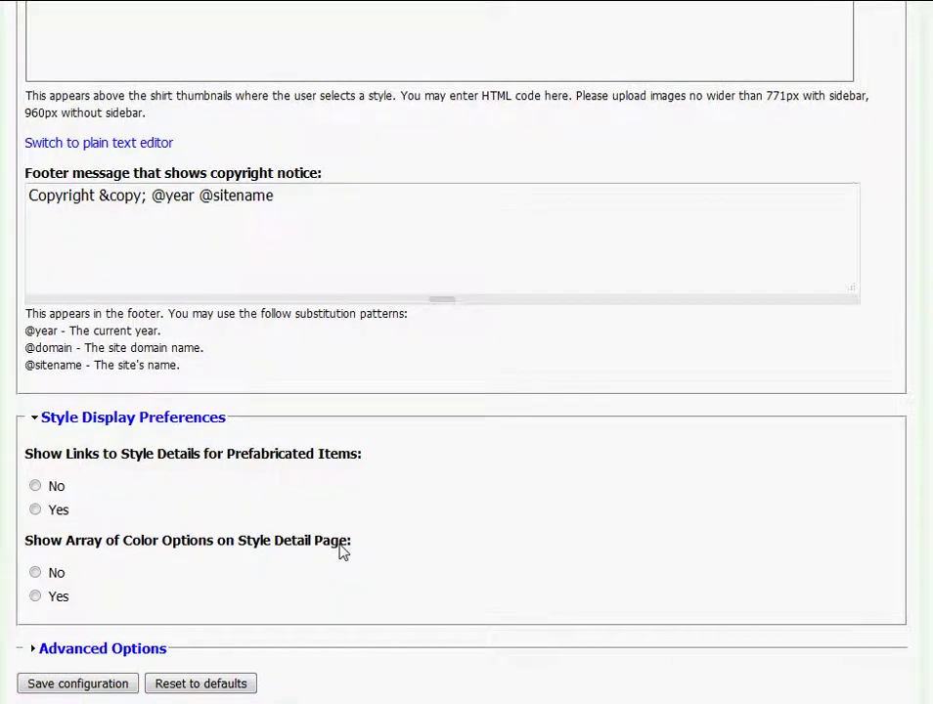